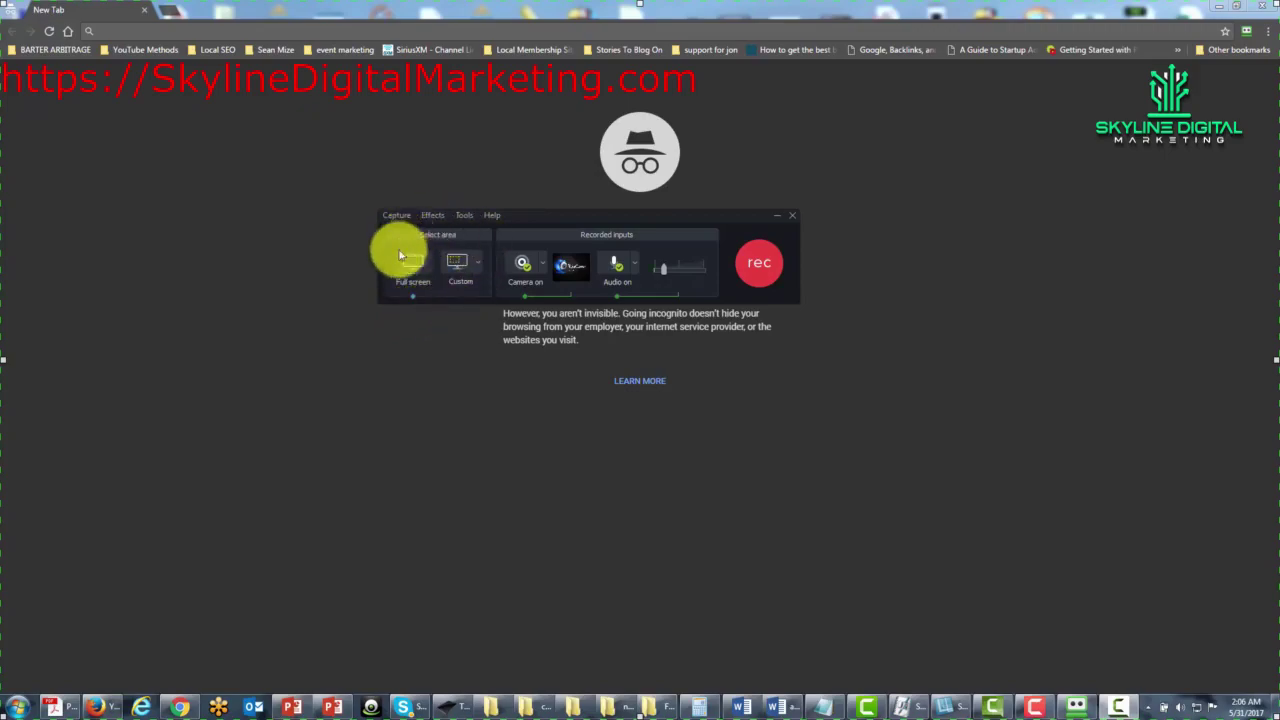
Step: Expand the Custom dropdown under Select area to show size presets and area options
left_click(479, 266)
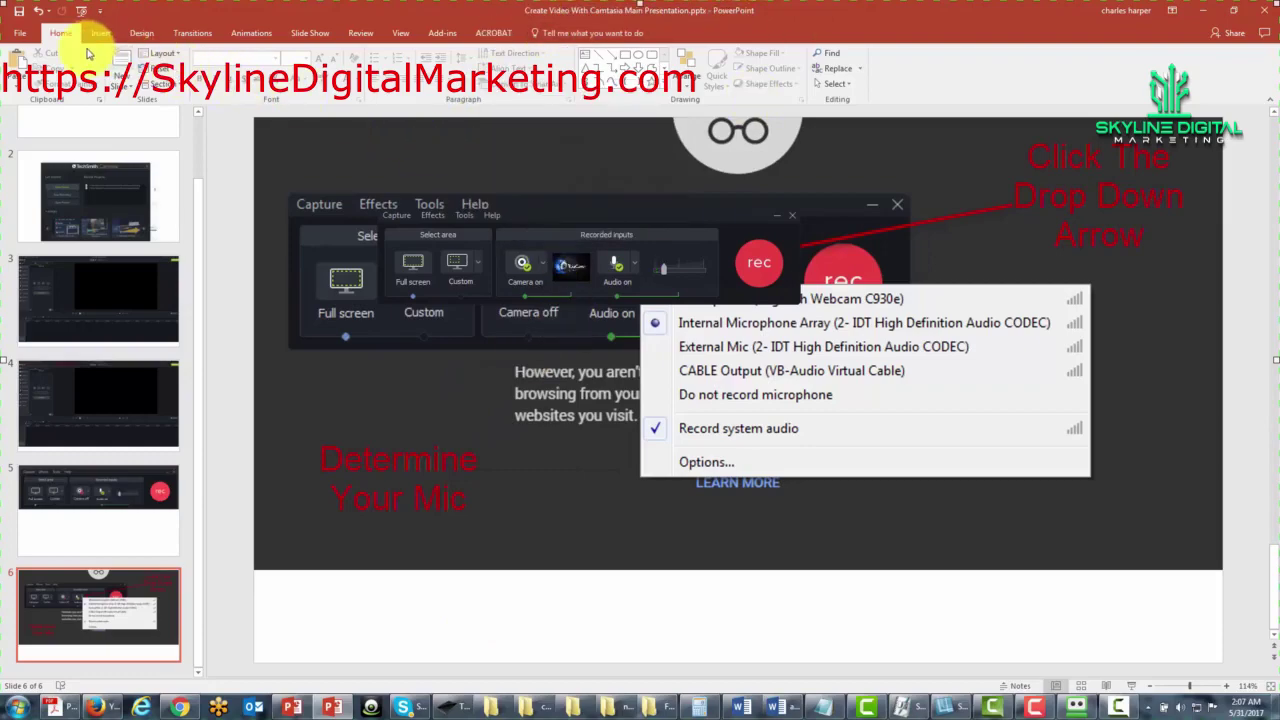
Step: In PowerPoint's Design Slide Size menu, try Standard 4:3, cancel the scaling prompt, and reopen it
left_click(145, 33)
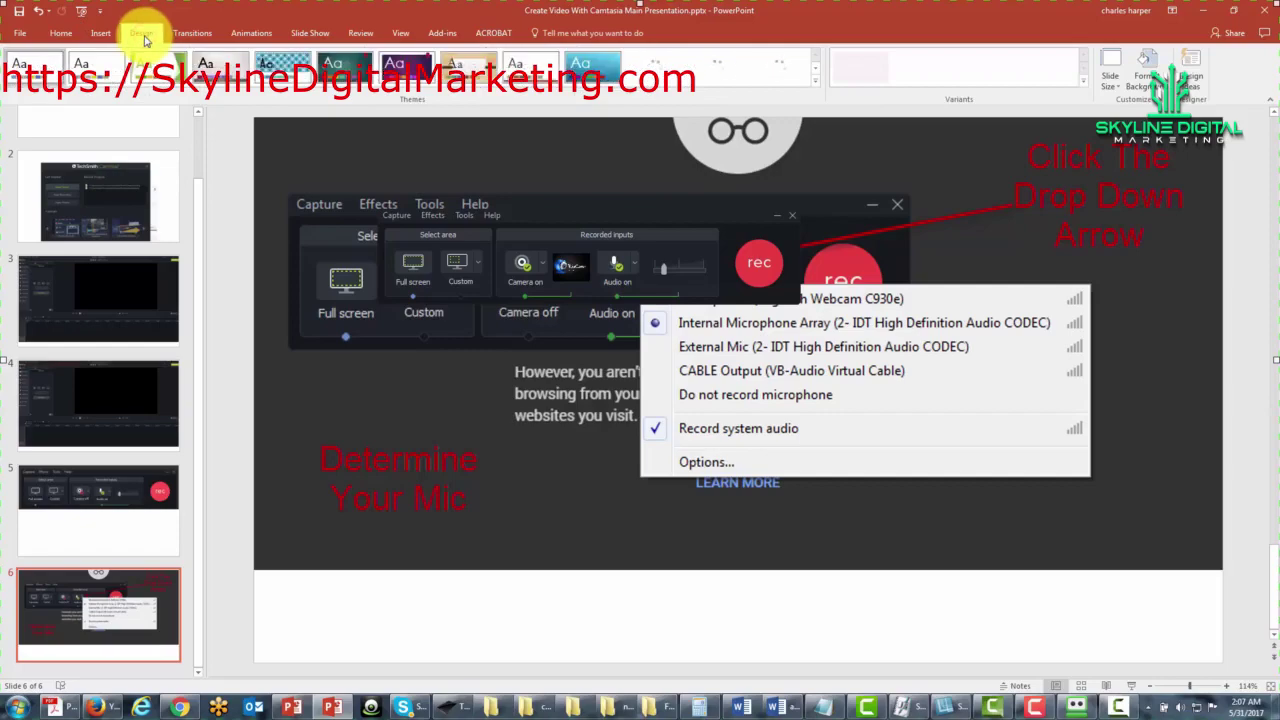
left_click(1123, 90)
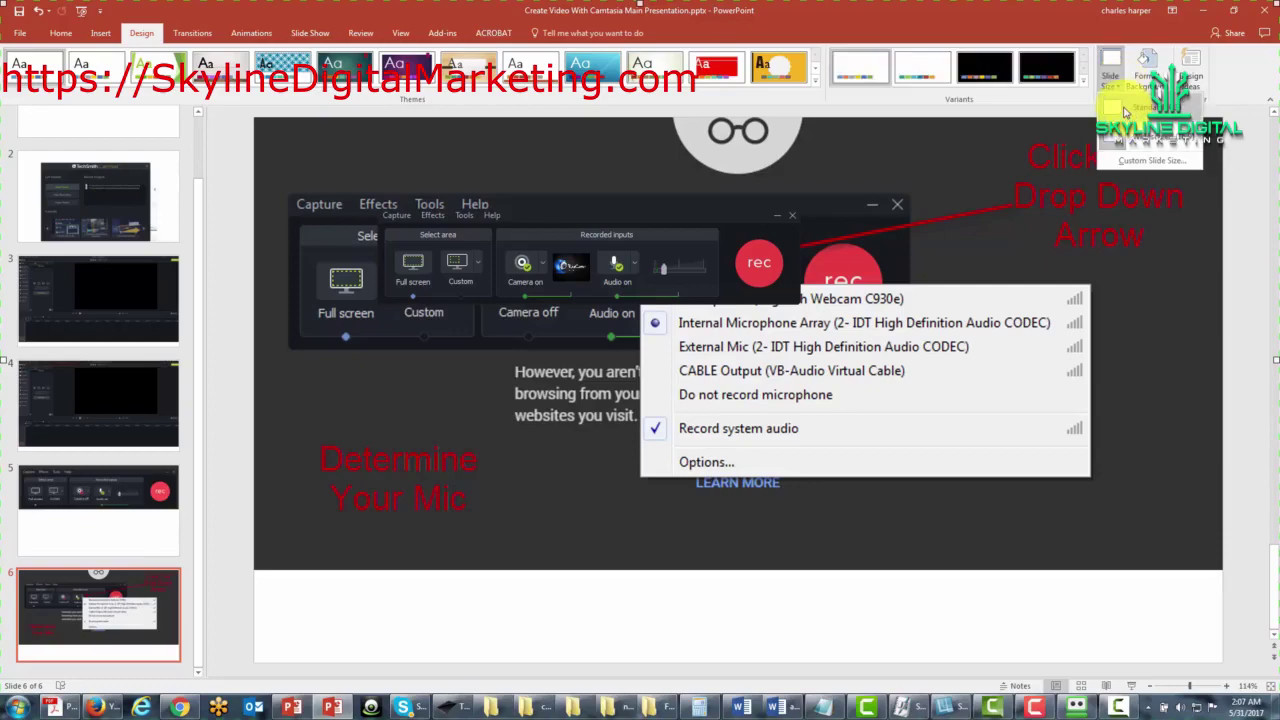
left_click(1123, 108)
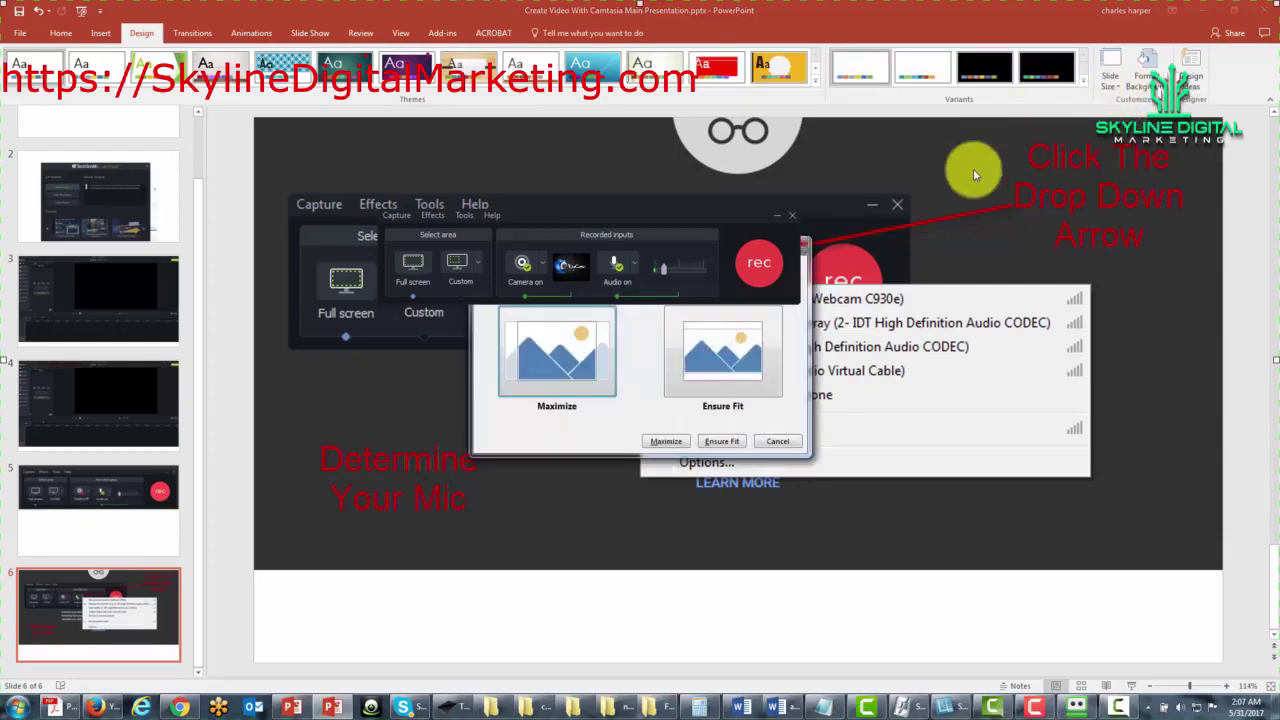
key("Escape")
left_click(1117, 87)
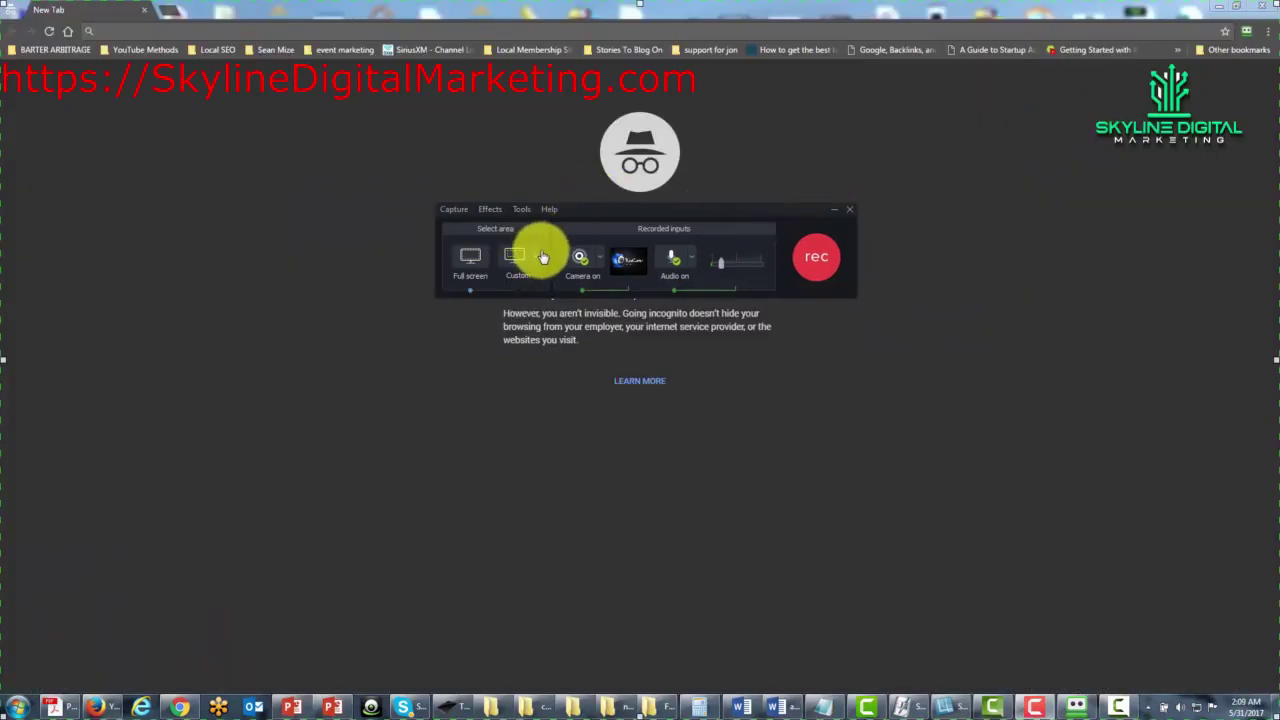
Step: Reopen the Custom dropdown to show widescreen, standard and recent area sizes
left_click(538, 260)
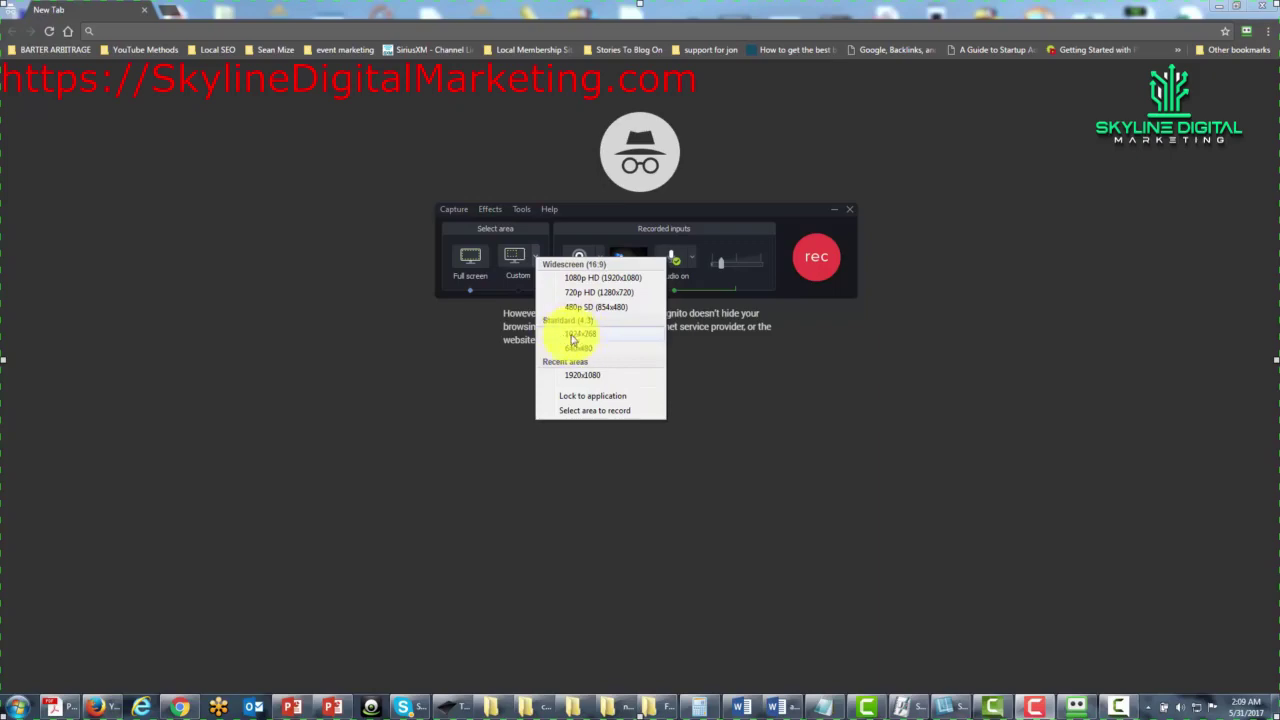
Step: Choose the 1080p widescreen recording area and glance at the webcam list
left_click(613, 270)
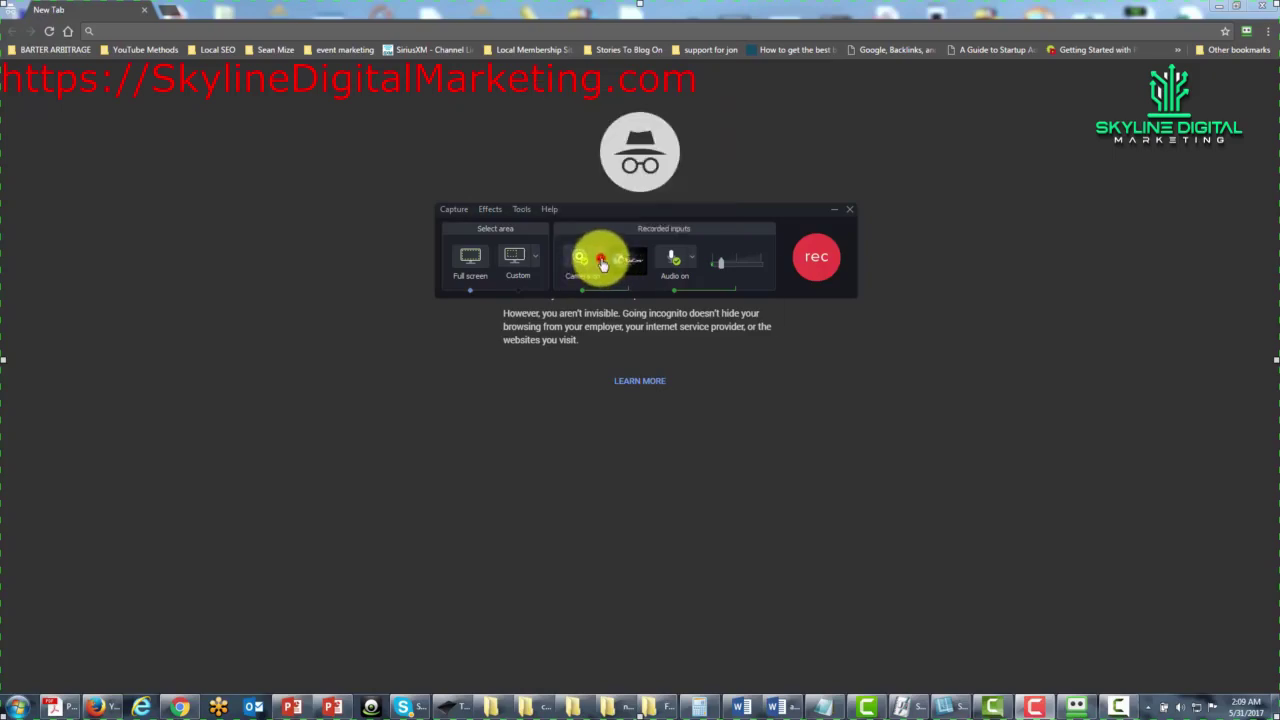
left_click(601, 263)
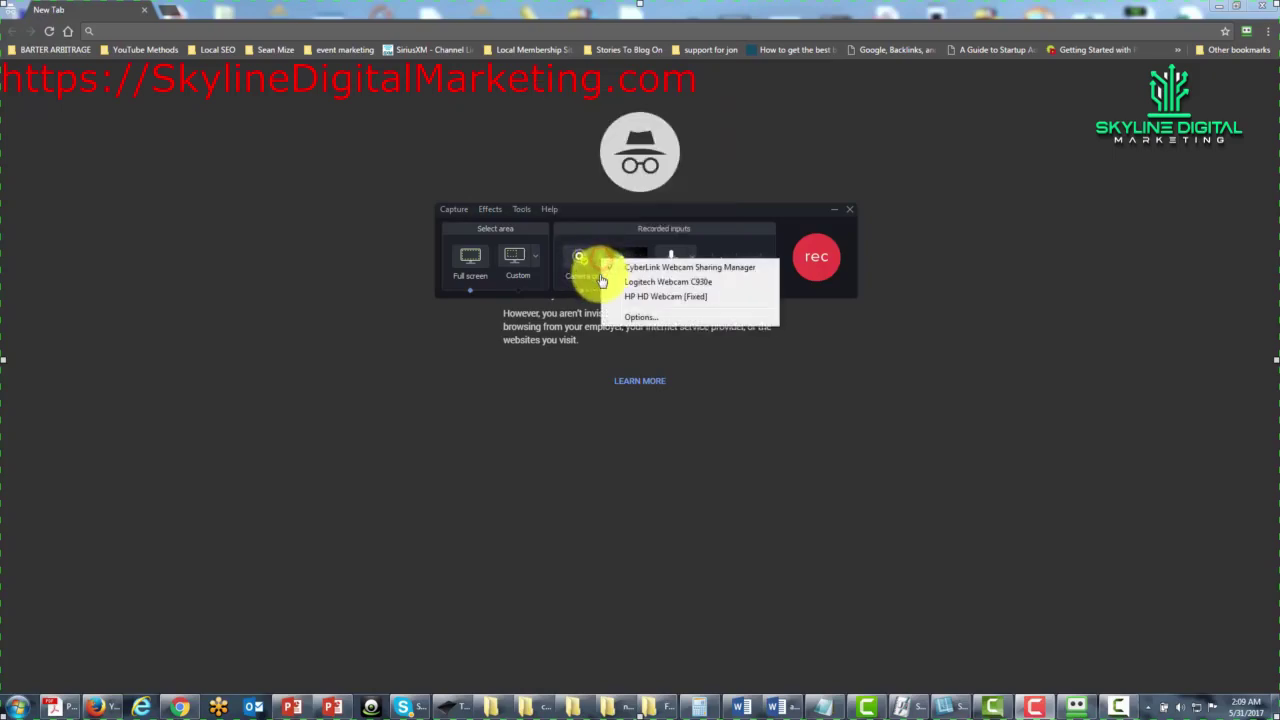
left_click(533, 257)
Step: Toggle Lock to application from the Custom dropdown
left_click(533, 257)
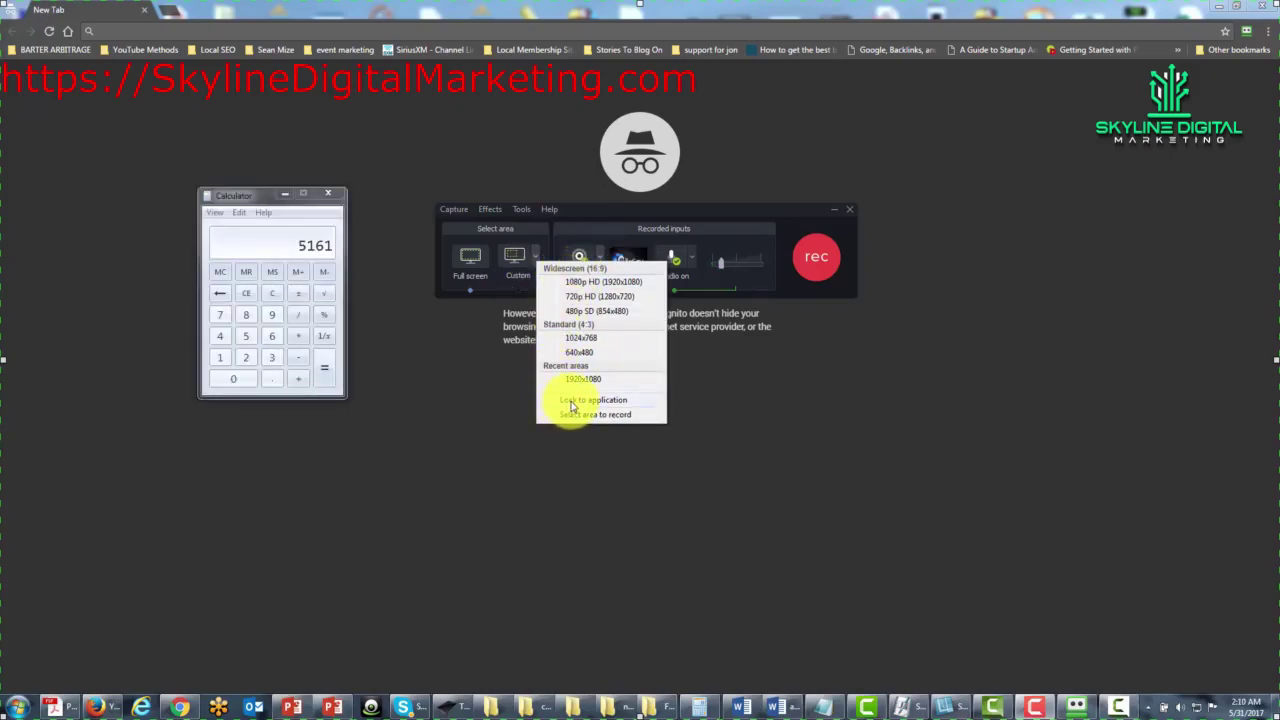
left_click(571, 401)
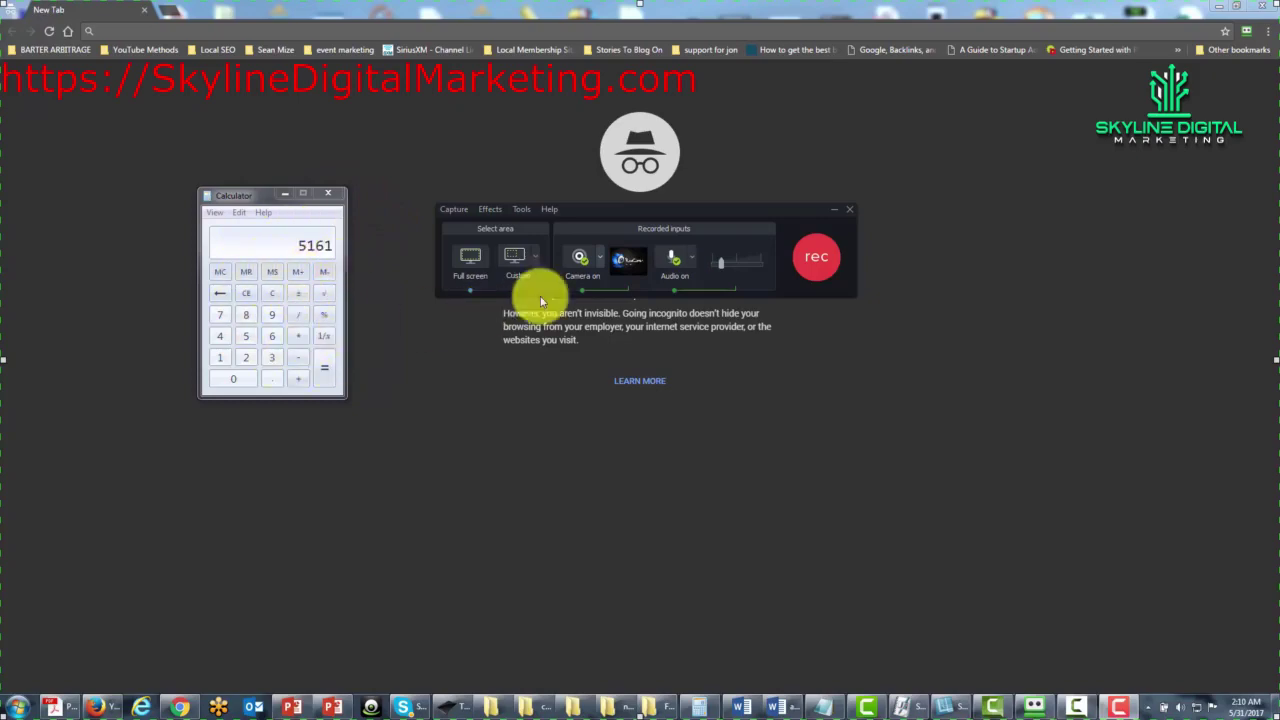
left_click(536, 259)
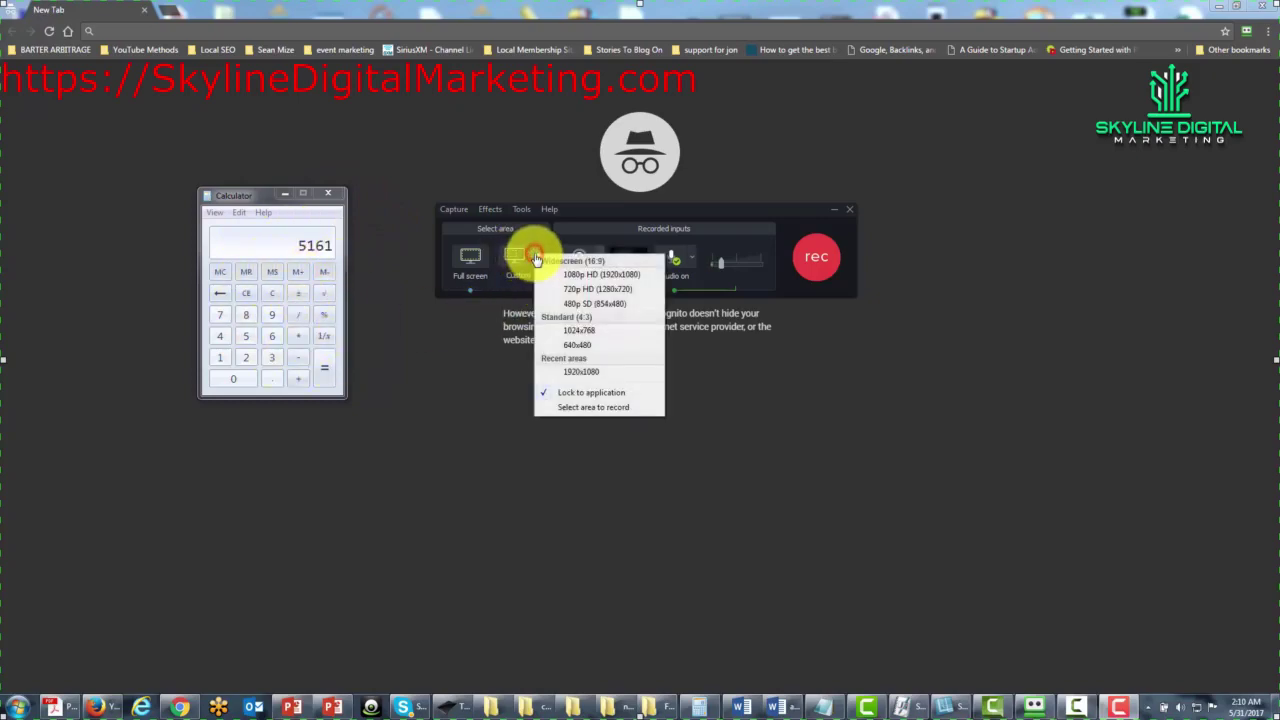
left_click(547, 396)
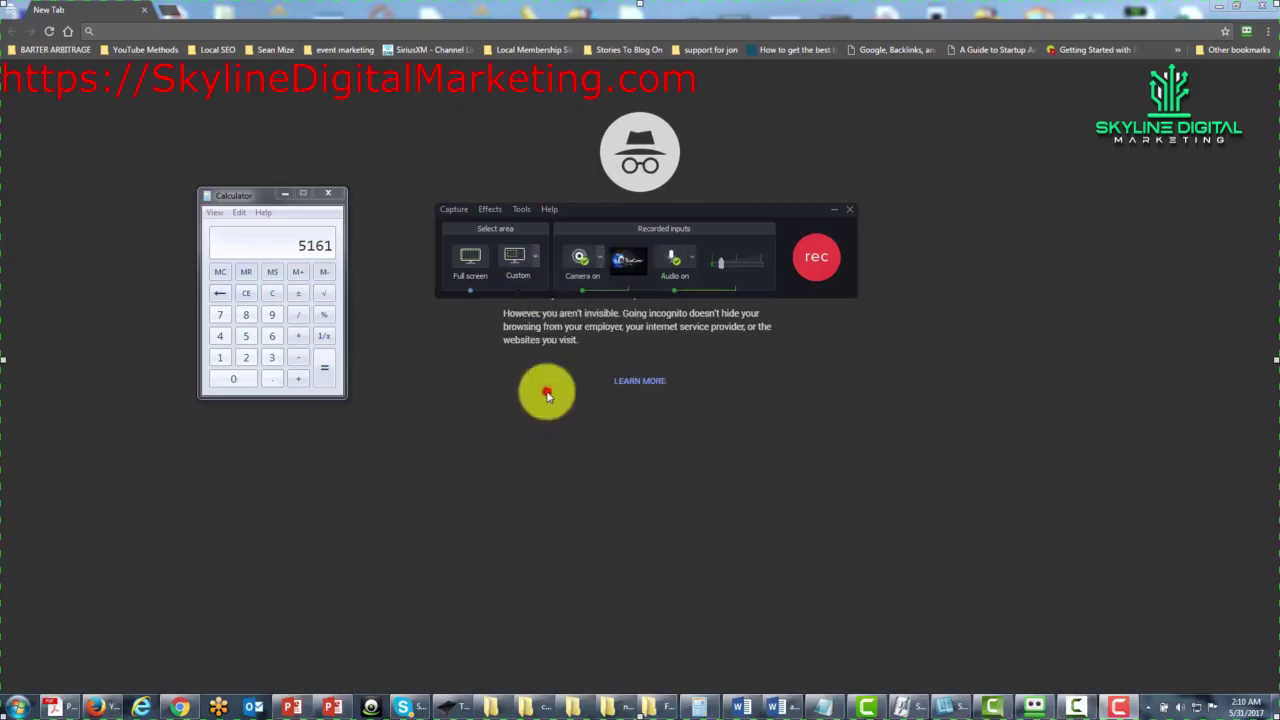
Step: Draw a custom 1081×608 recording region over the browser window, nudged slightly right and down
left_click(515, 260)
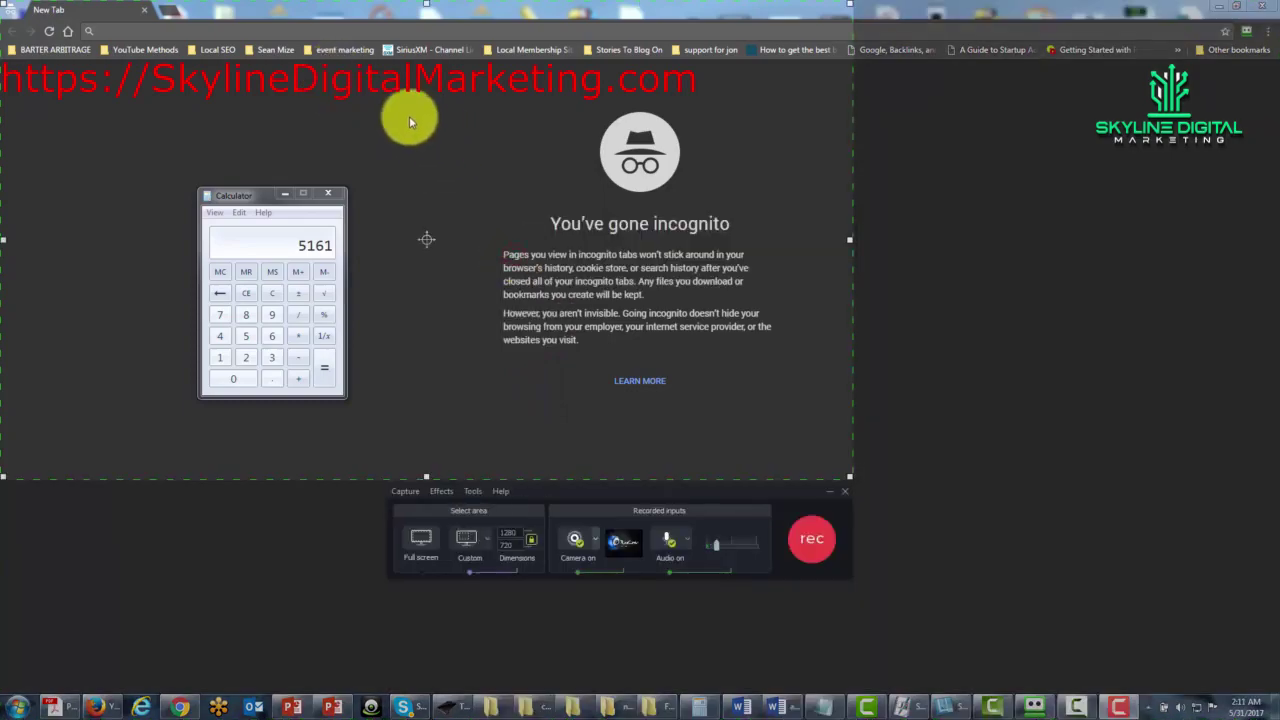
left_click(247, 106)
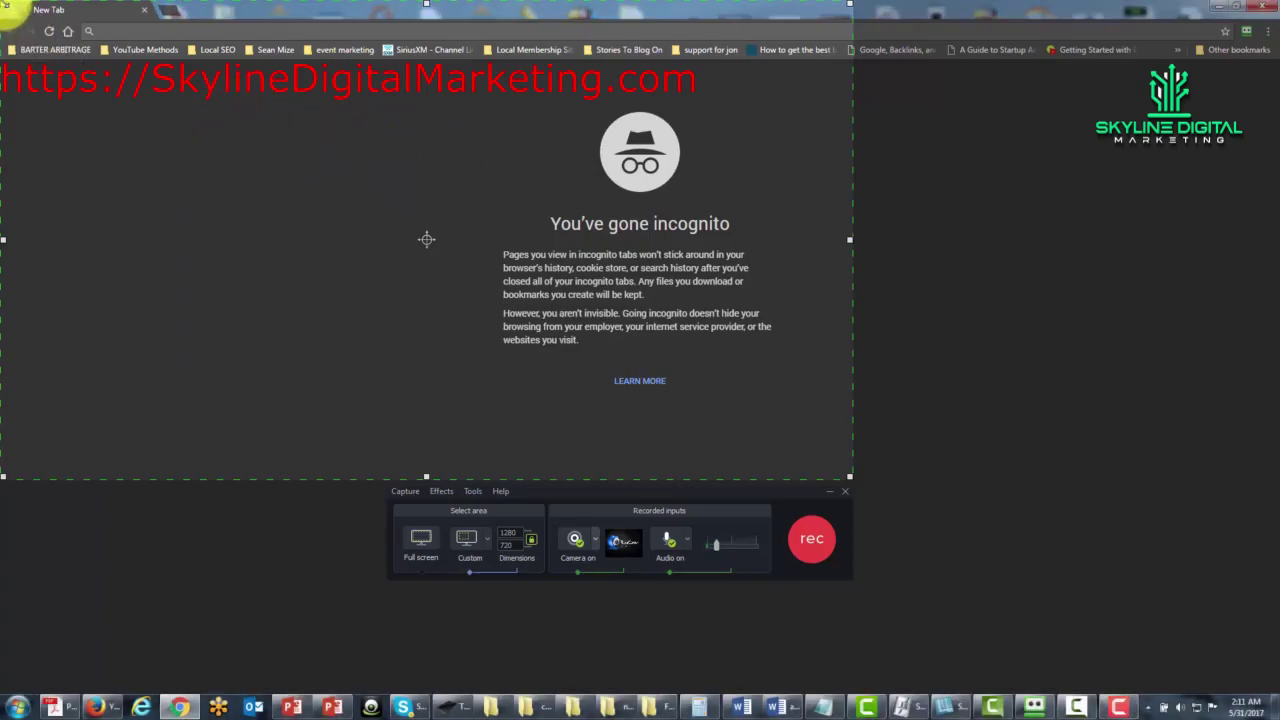
left_click_drag(5, 5, 135, 77)
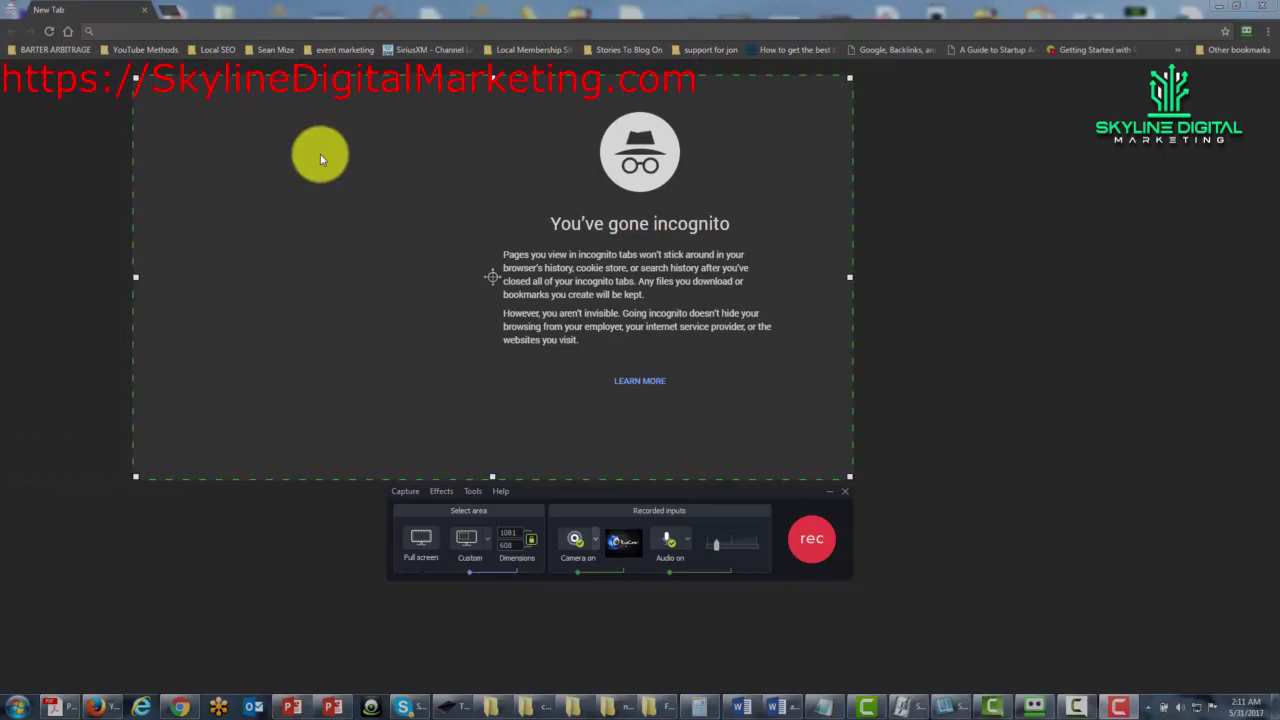
left_click_drag(488, 274, 520, 279)
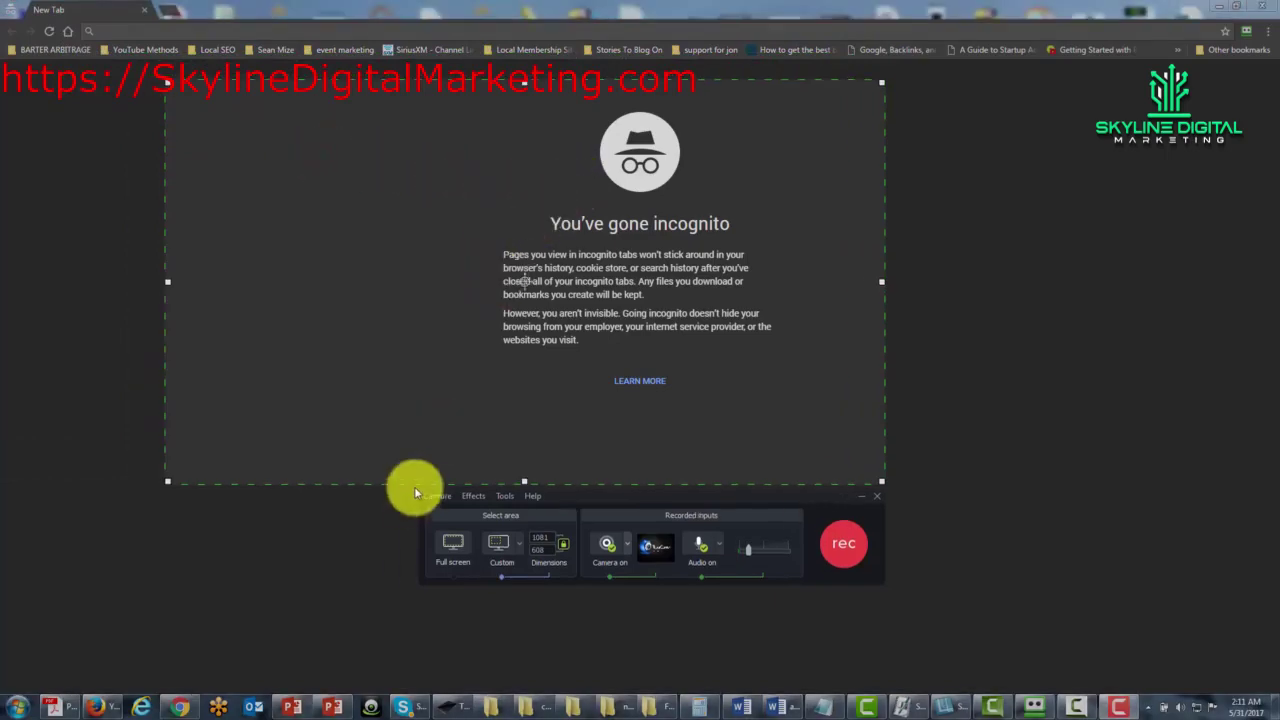
Step: Switch to full-screen capture and drag the recorder toolbar left of centre over the page text
left_click(455, 551)
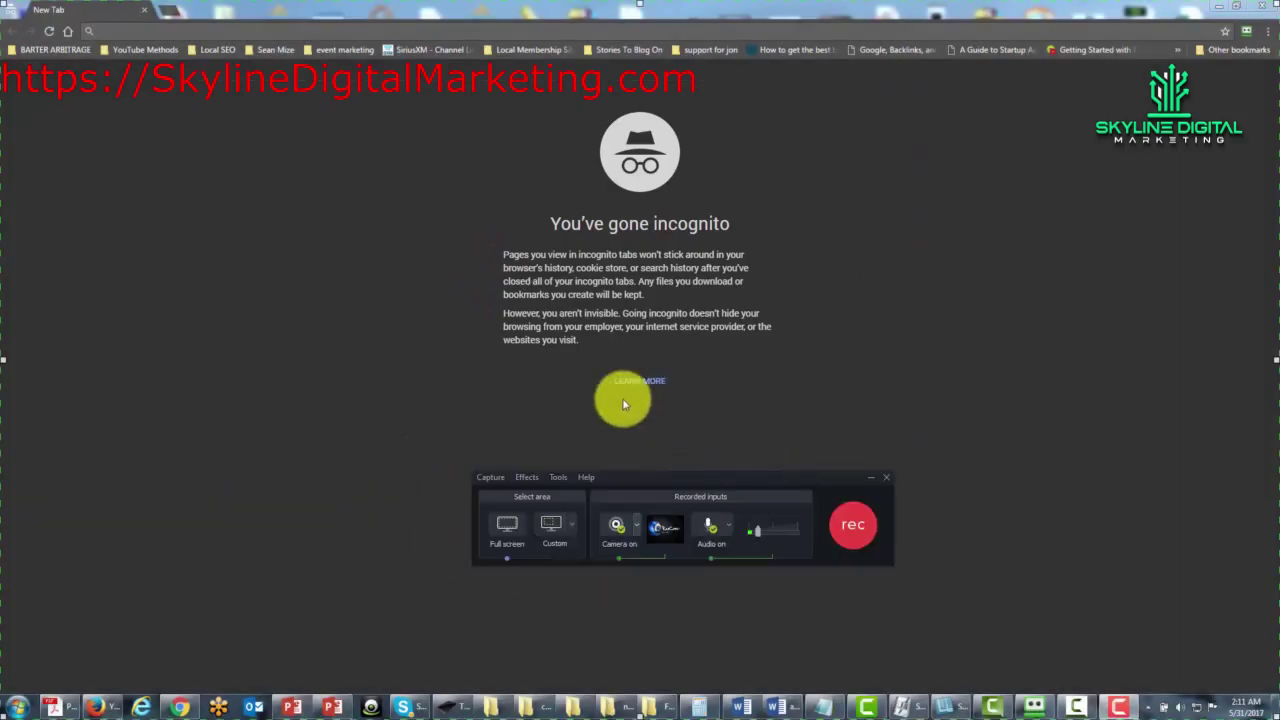
left_click_drag(679, 470, 676, 414)
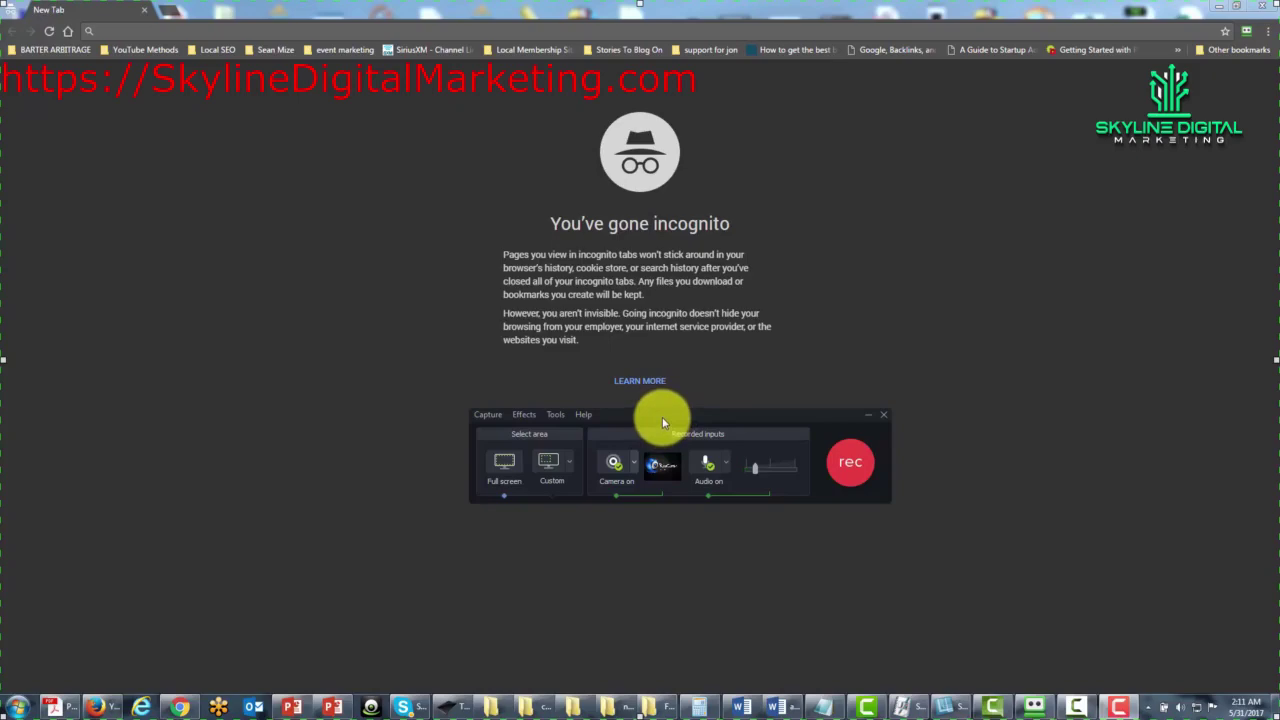
mouse_move(662, 422)
left_mouse_down()
mouse_move(647, 432)
mouse_move(1279, 410)
left_mouse_up()
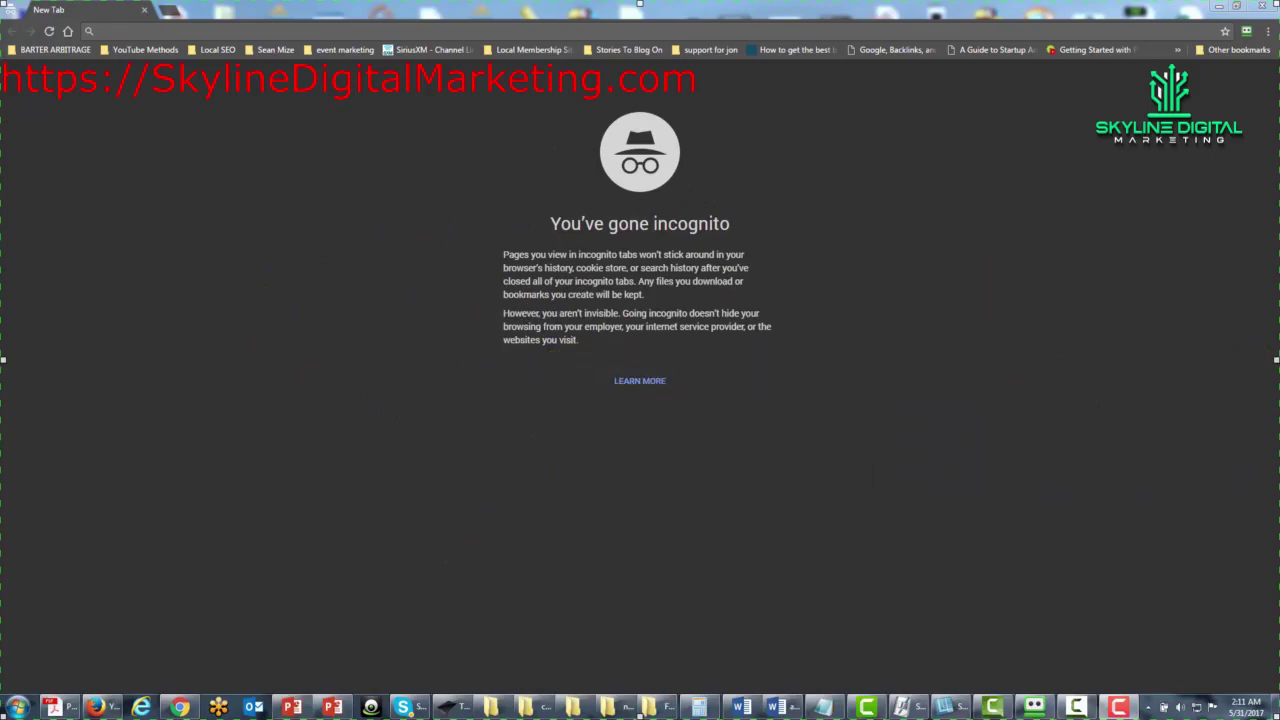
mouse_move(1185, 337)
left_mouse_down()
mouse_move(663, 331)
mouse_move(677, 191)
mouse_move(751, 364)
mouse_move(603, 403)
mouse_move(528, 183)
mouse_move(429, 300)
mouse_move(638, 489)
left_mouse_up()
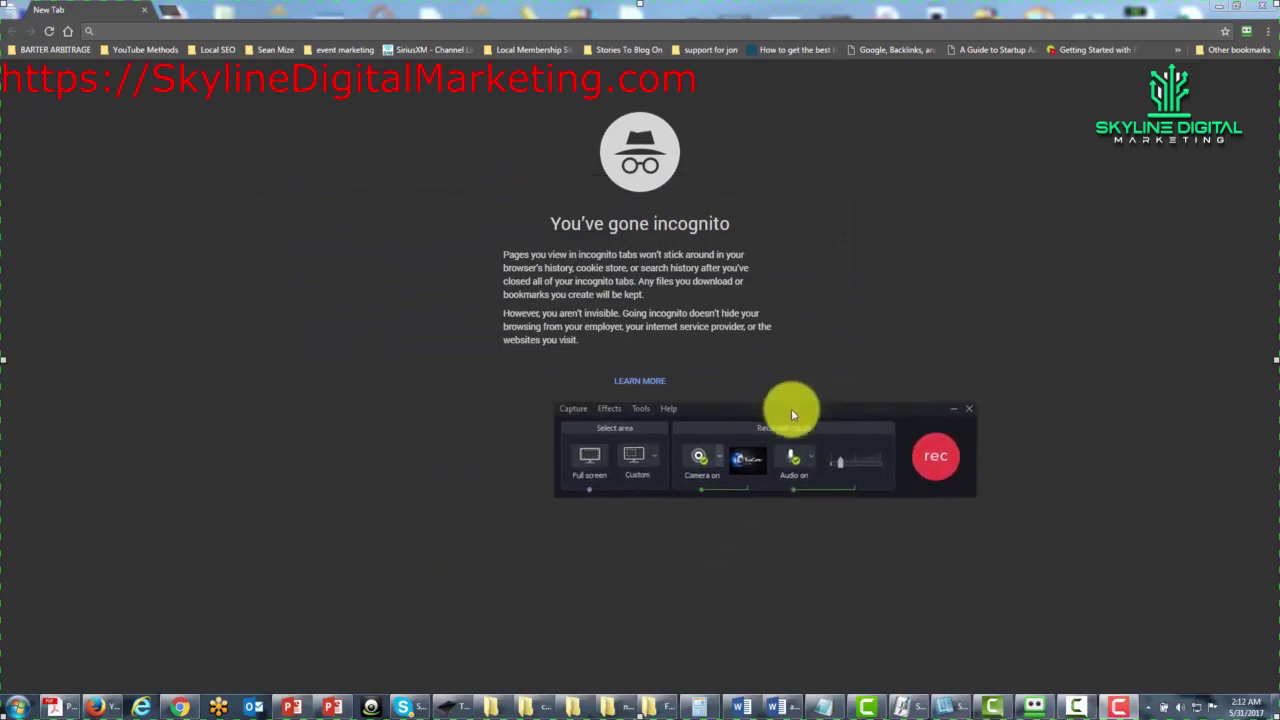
left_click_drag(791, 408, 554, 380)
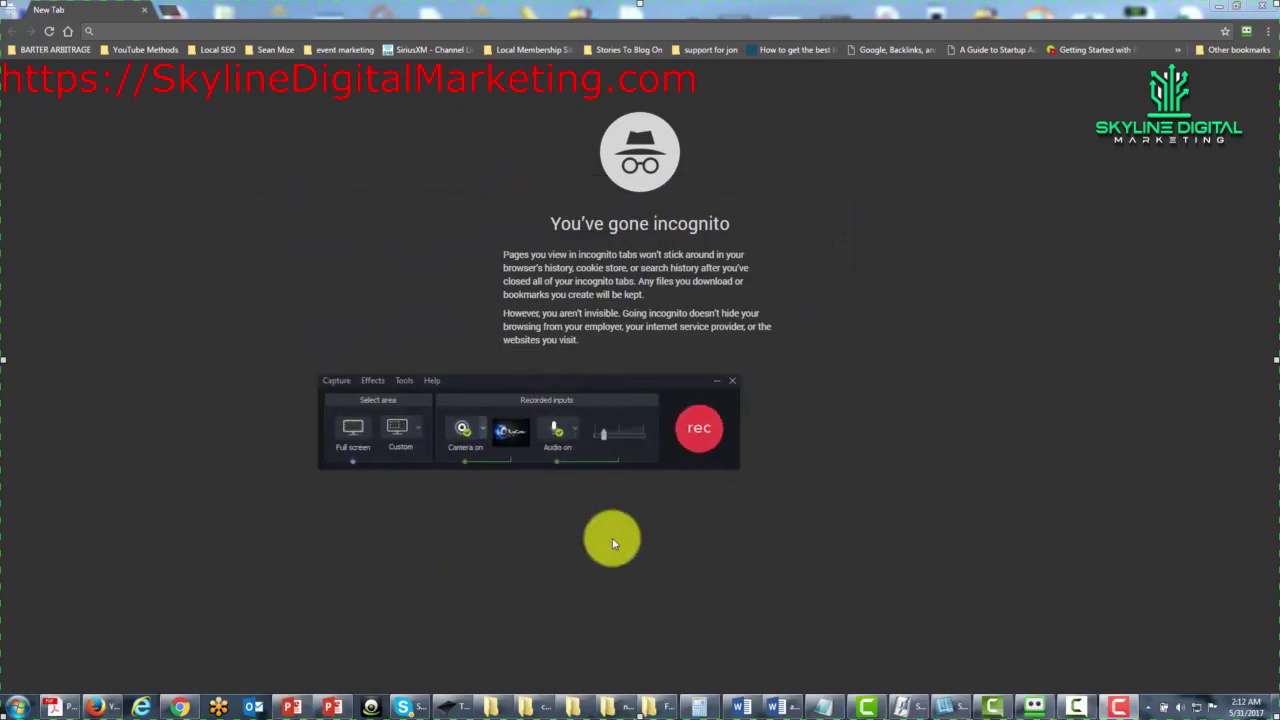